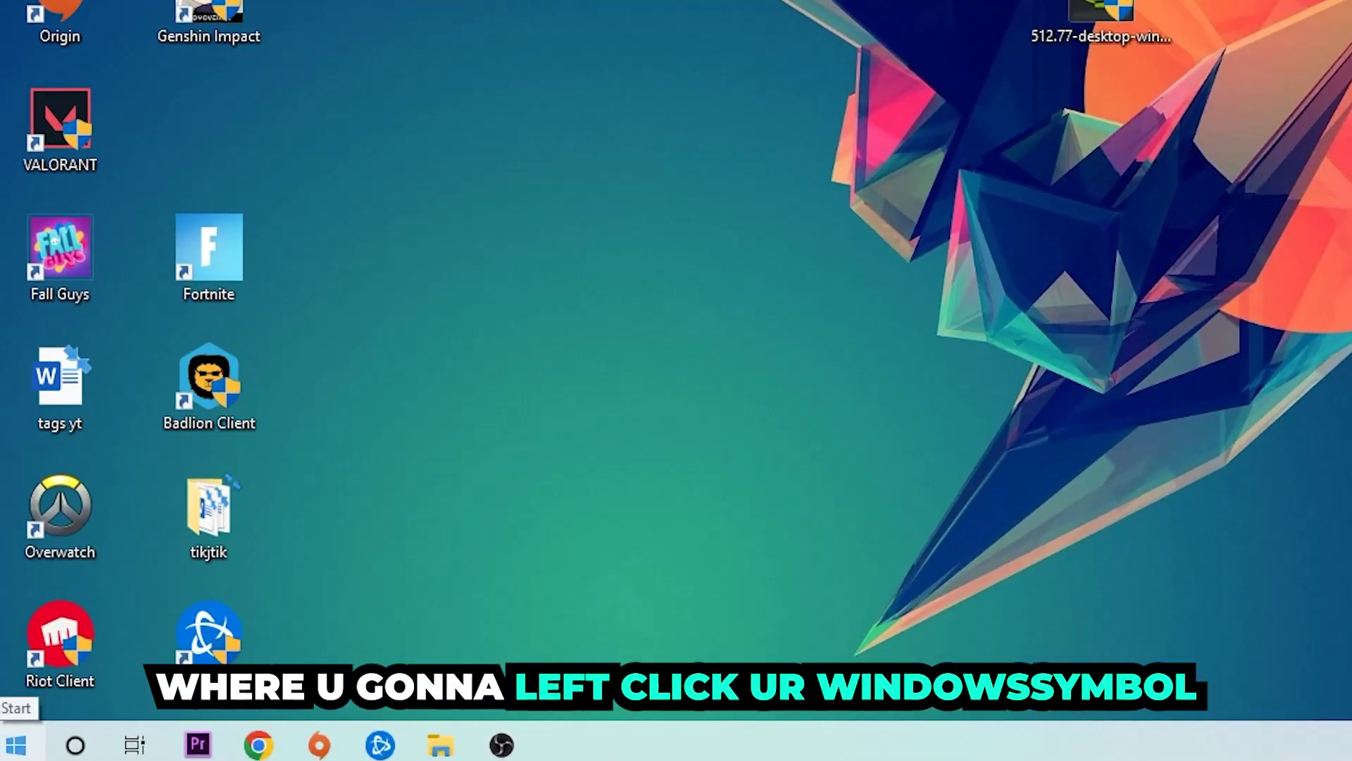
Search 'wind' from Start and launch the Windows Defender Firewall control panel.
left_click(15, 747)
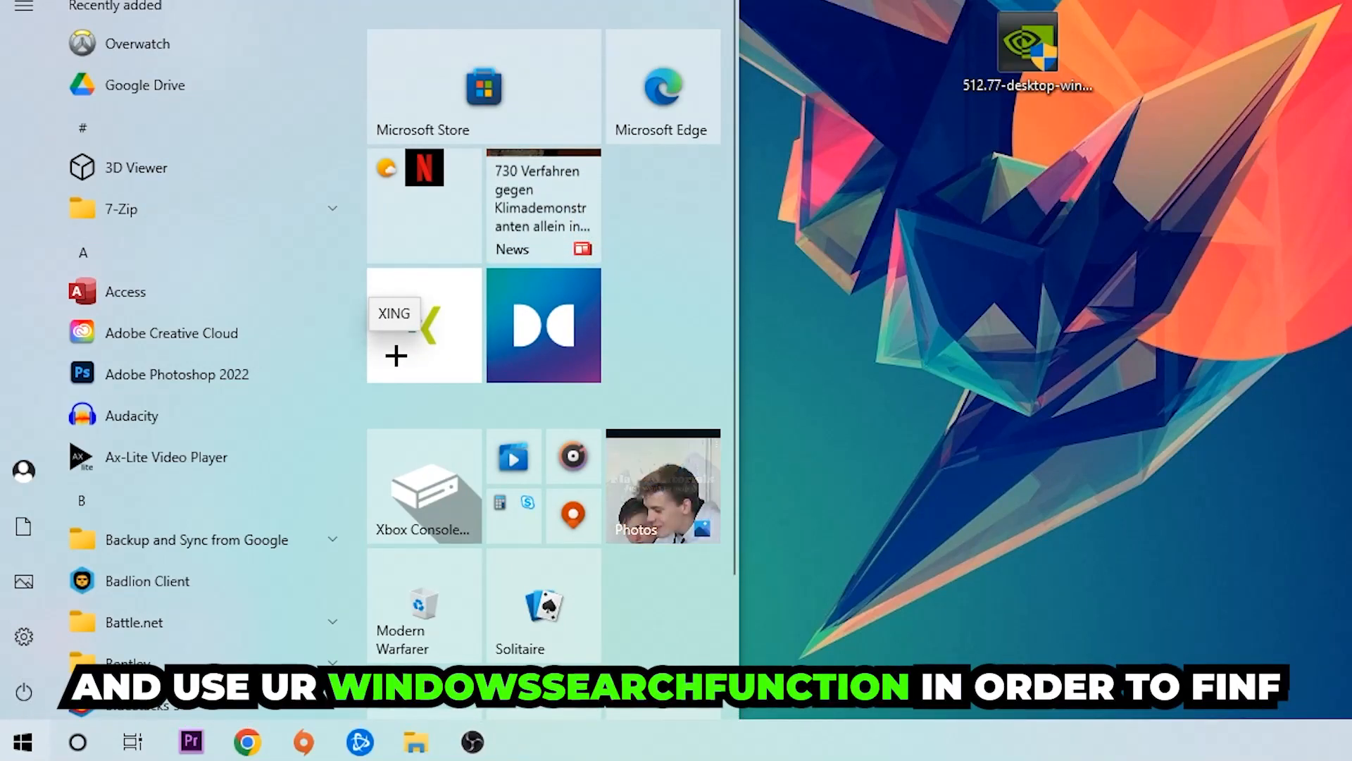
type("wind")
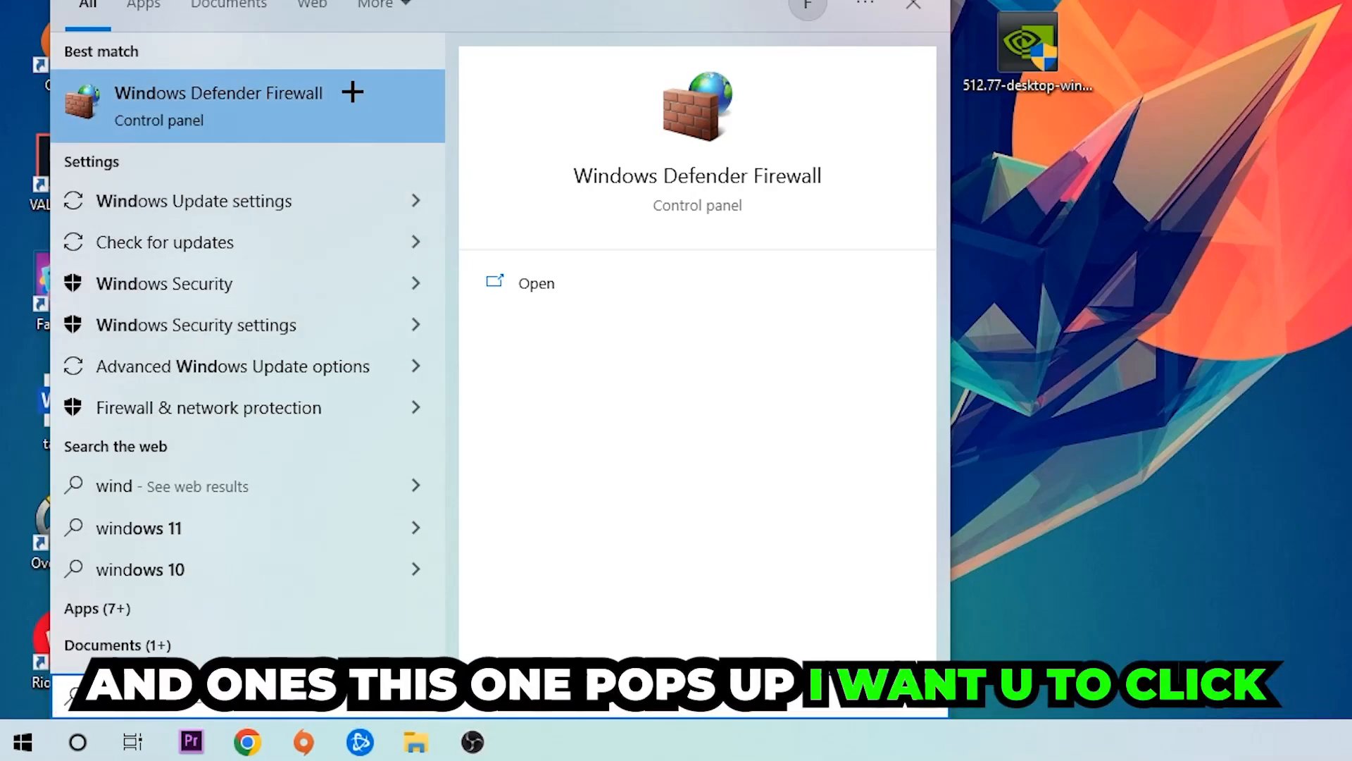
left_click(340, 132)
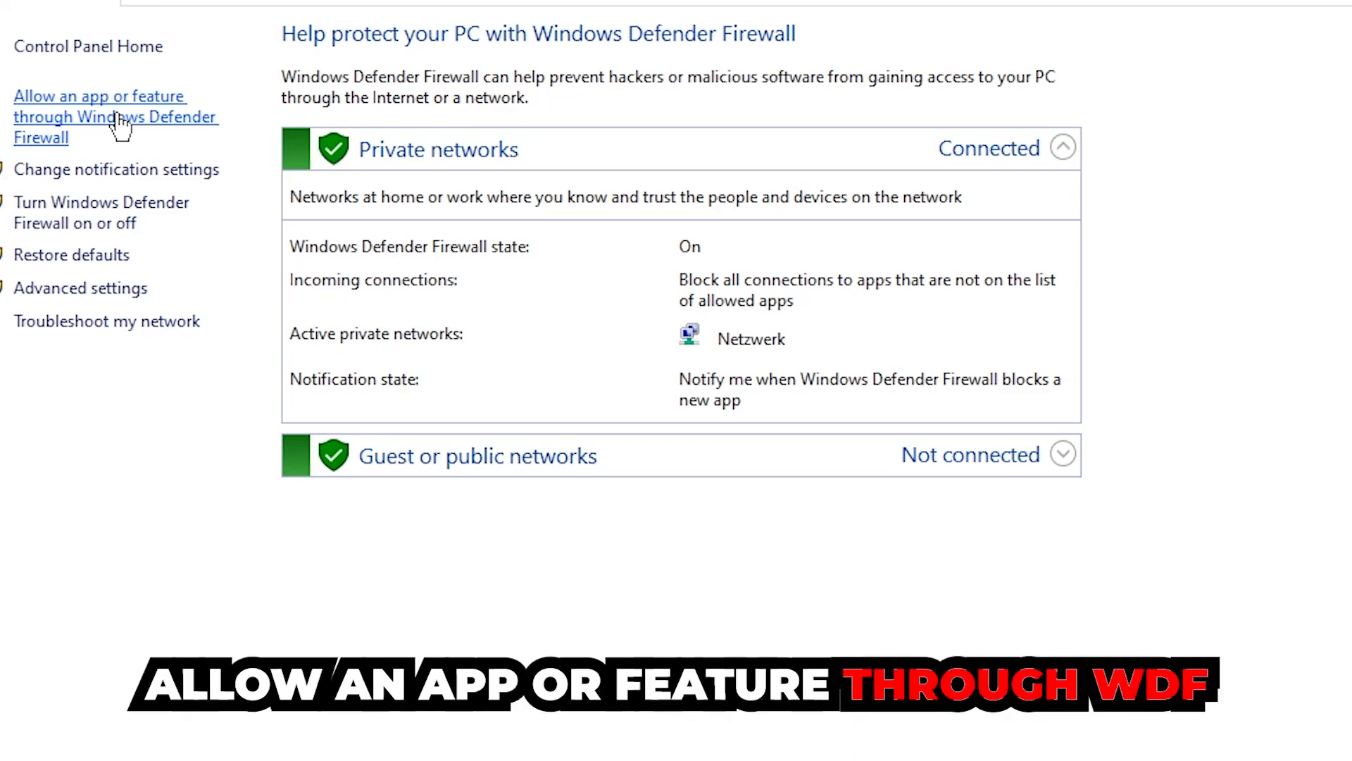
Go to 'Allow an app or feature through Windows Defender Firewall'.
left_click(119, 125)
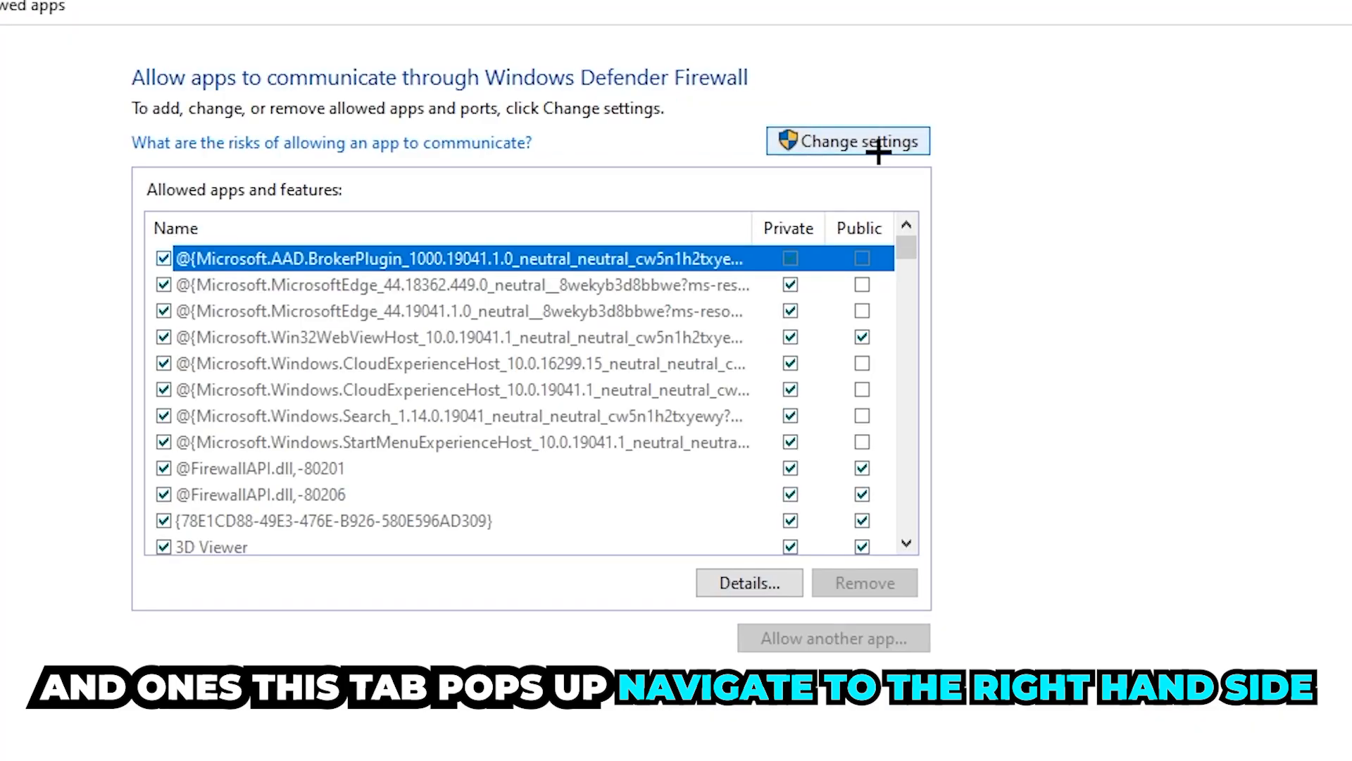
Unlock Change settings and start Allow another app to reach the Add an app dialog.
left_click(842, 101)
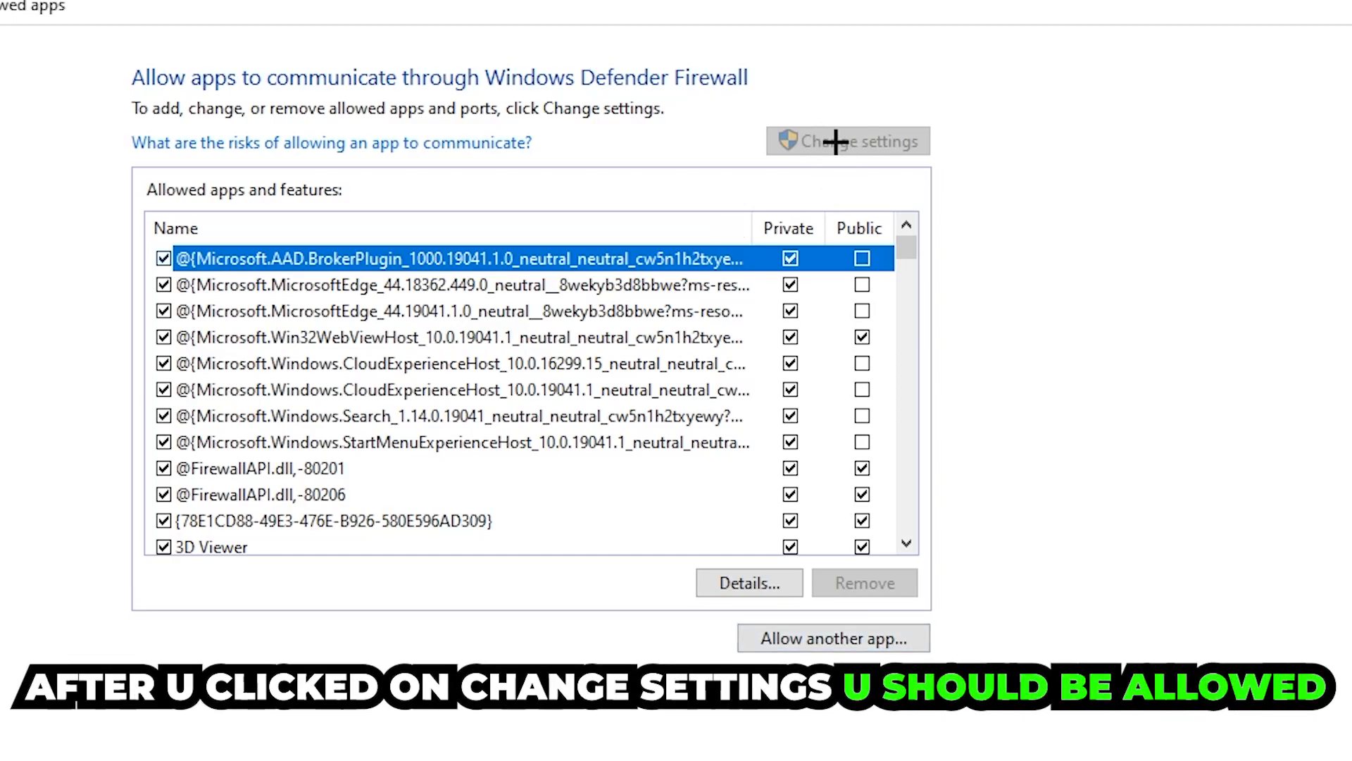
left_click(834, 639)
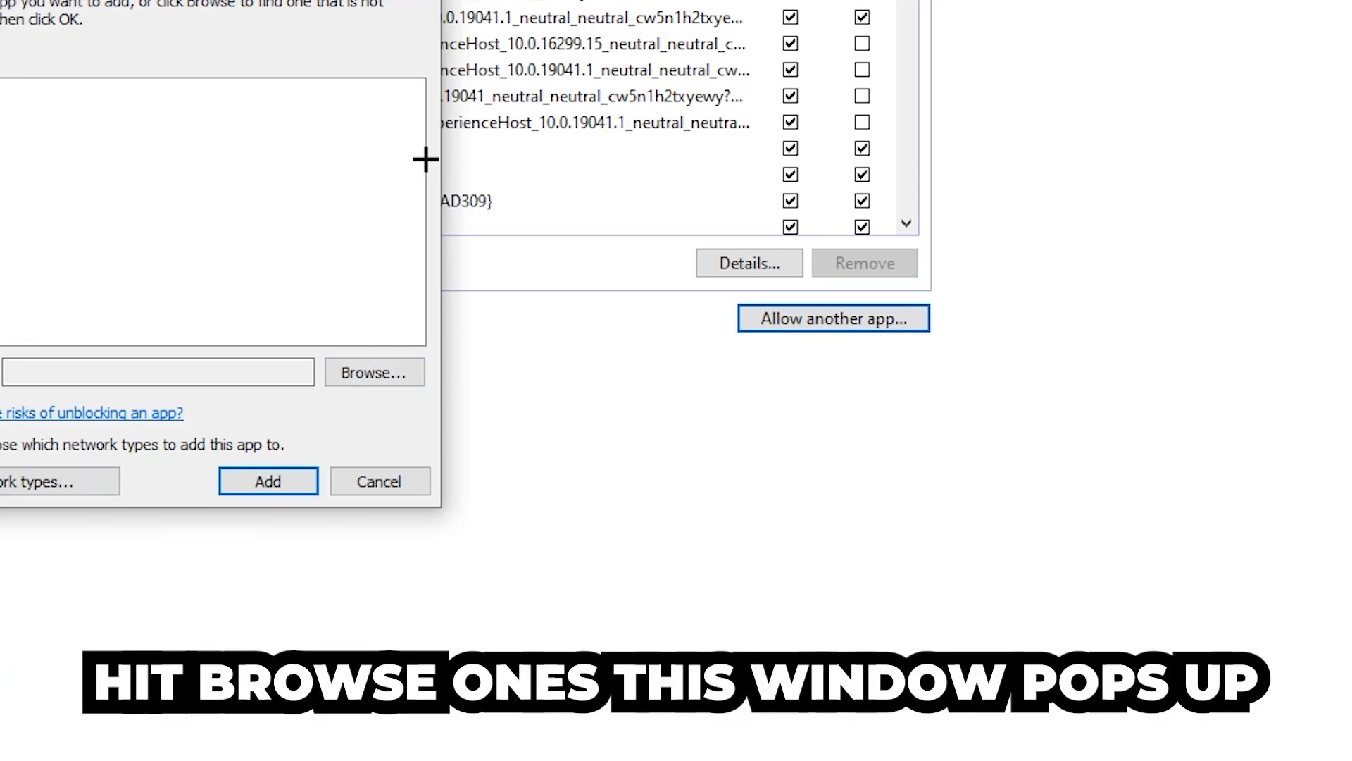
Browse to the Snowrunner executable and add it to the allowed apps list.
left_click(374, 372)
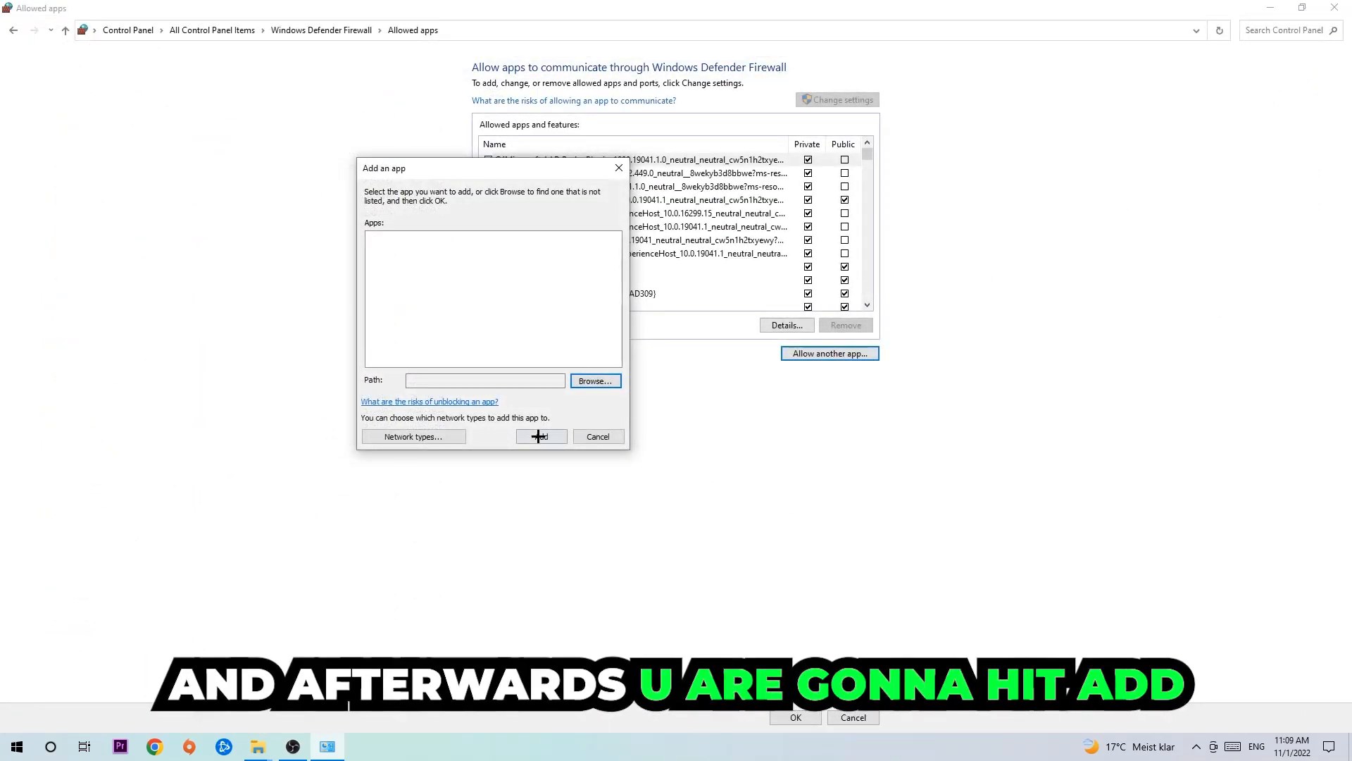
left_click(618, 168)
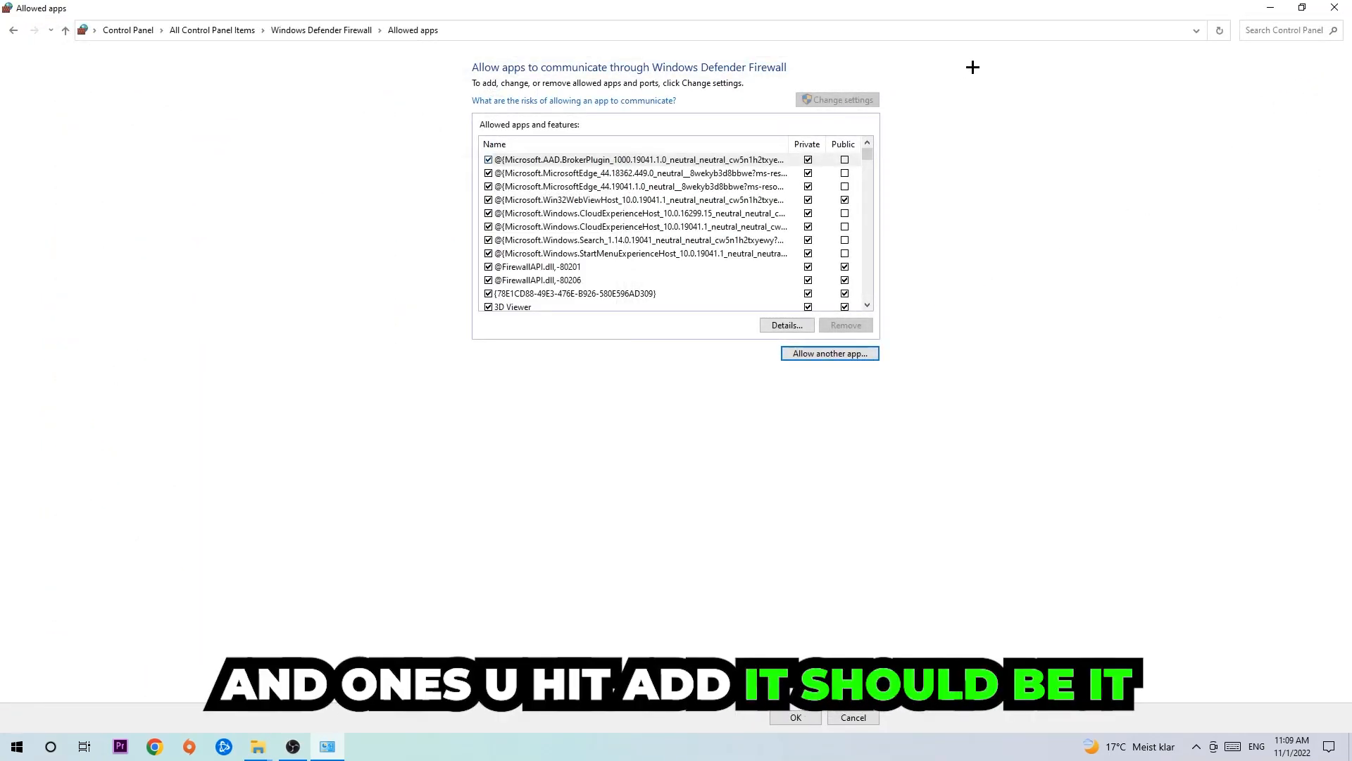